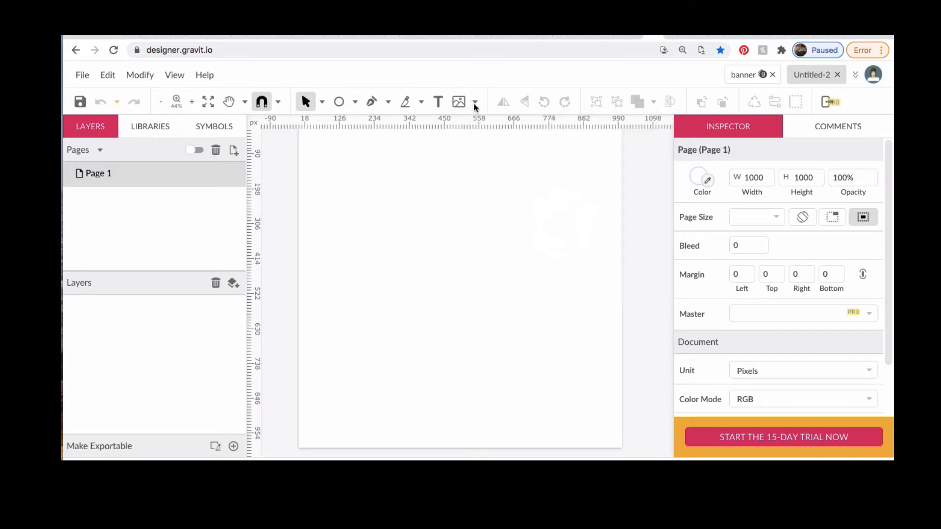
Place the girl painting image on the page
{"action": "left_click", "coordinate": [475, 102]}
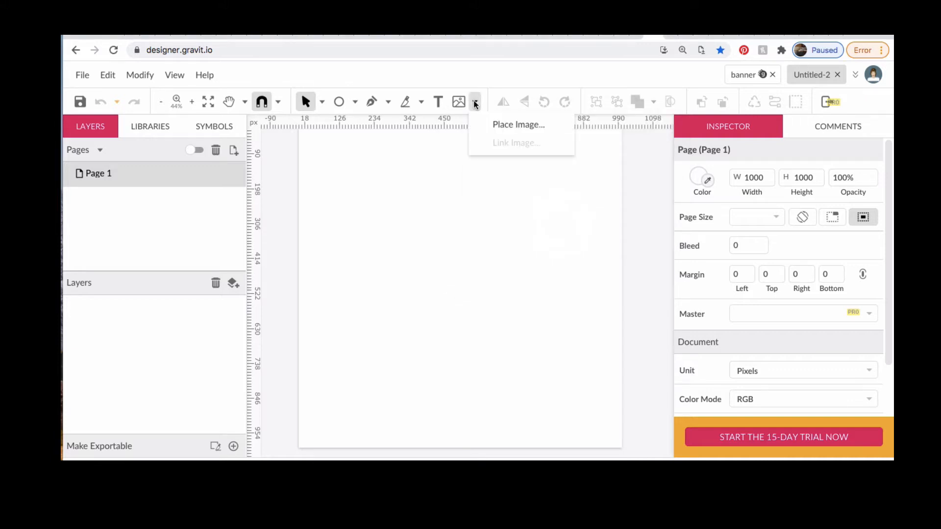
{"action": "left_click", "coordinate": [499, 126]}
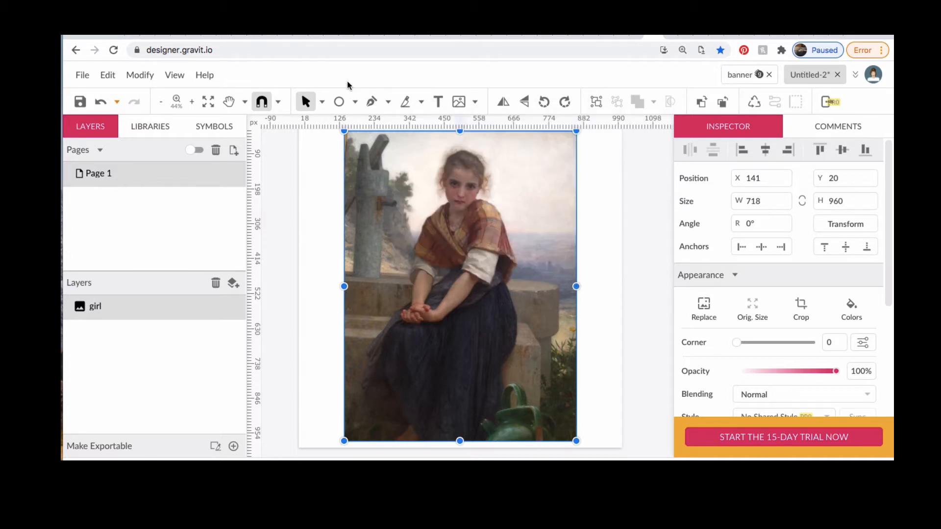
Start a Pen path along the painting's bottom edge, from about X 292, Y 980 to about X 793, Y 980 beyond the green jug
{"action": "left_click", "coordinate": [372, 102]}
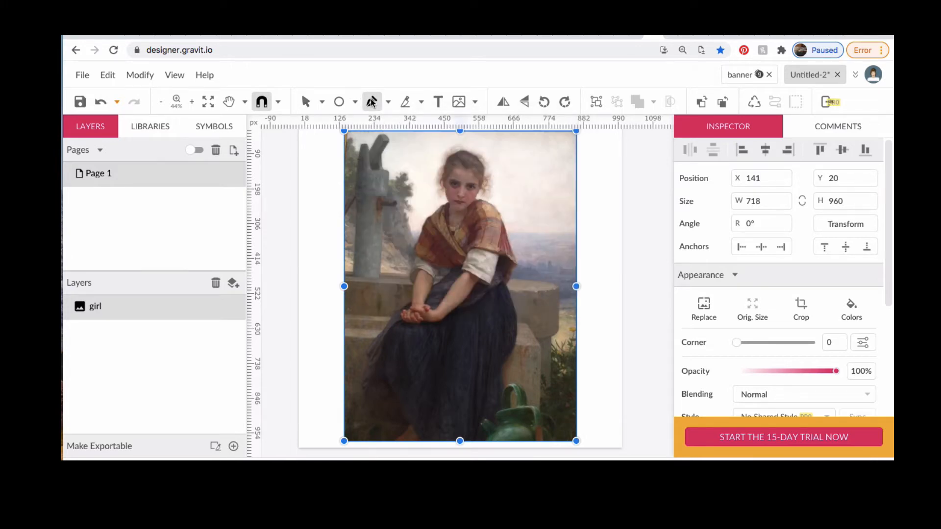
{"action": "scroll", "coordinate": [434, 271], "scroll_direction": "up", "scroll_amount": 1}
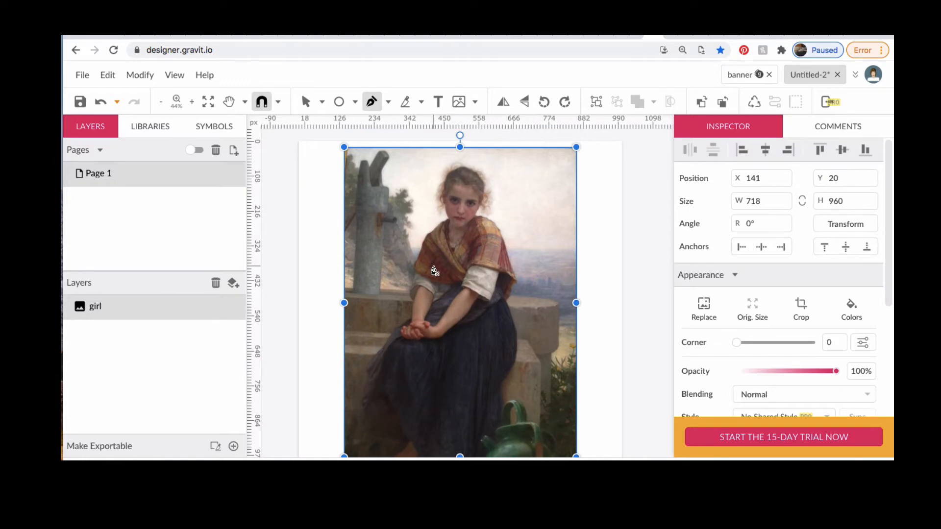
{"action": "scroll", "coordinate": [467, 302], "scroll_direction": "up", "scroll_amount": 4}
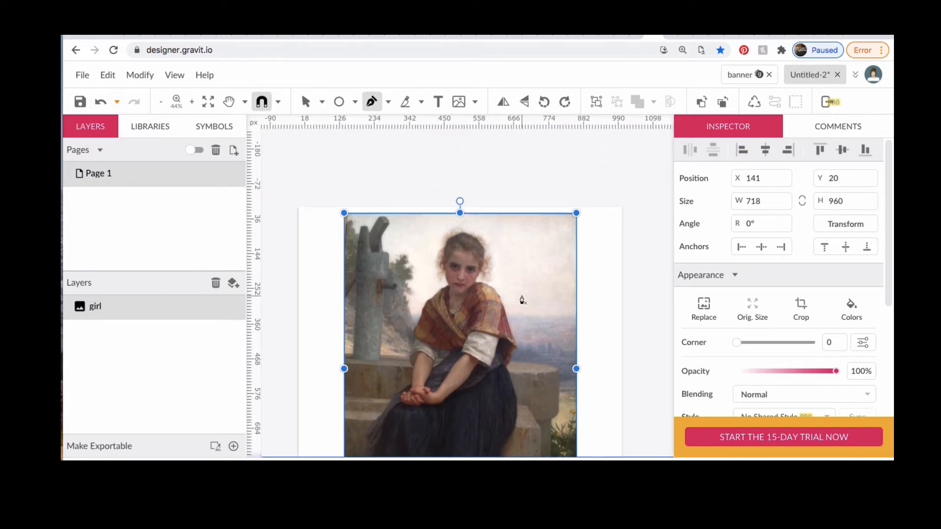
{"action": "key", "text": "super+plus"}
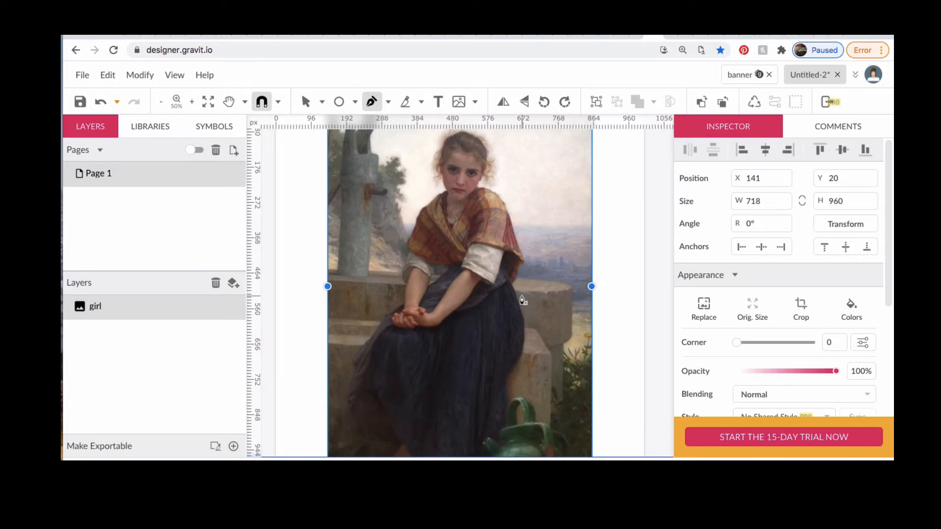
{"action": "scroll", "coordinate": [522, 300], "scroll_direction": "up", "scroll_amount": 2}
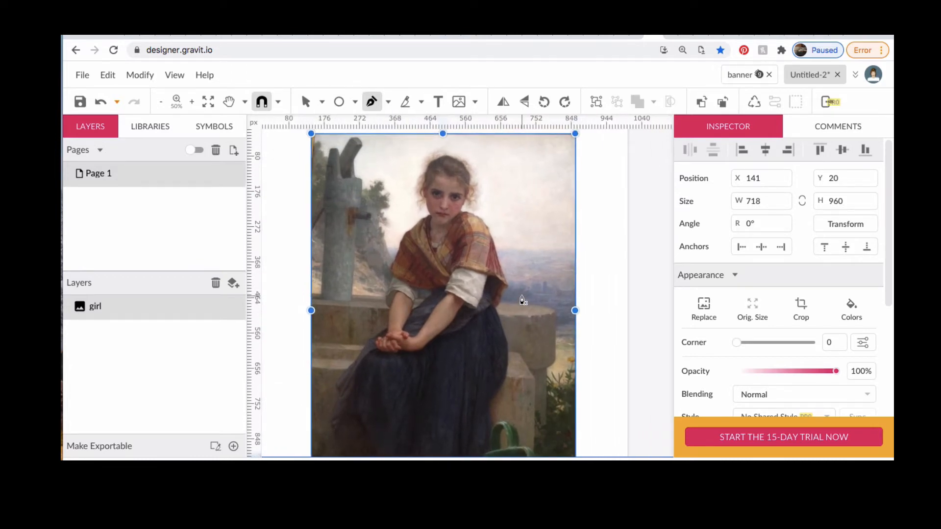
{"action": "key", "text": "super+plus"}
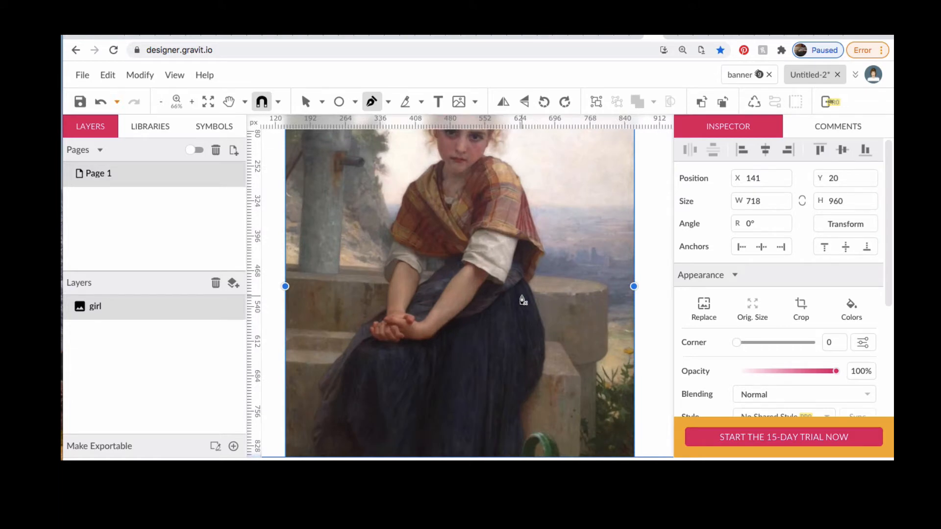
{"action": "scroll", "coordinate": [523, 300], "scroll_direction": "down", "scroll_amount": 5}
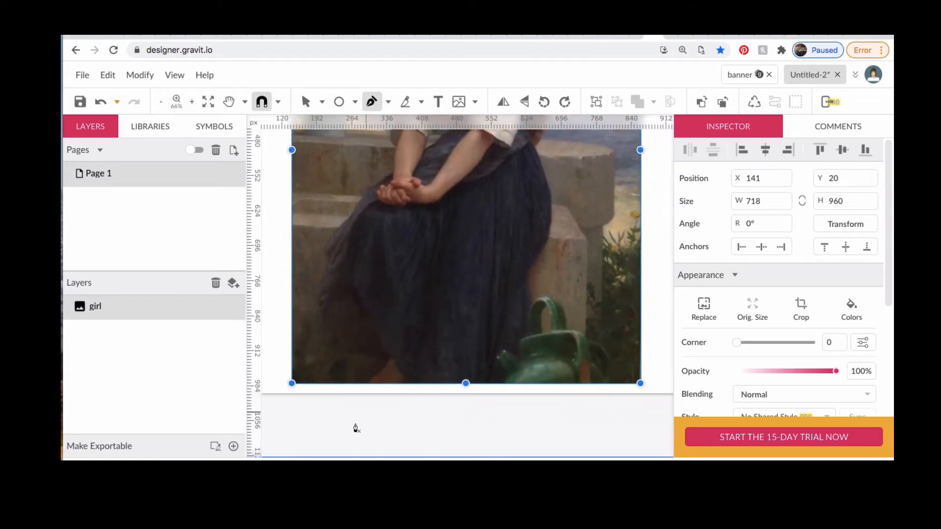
{"action": "scroll", "coordinate": [348, 419], "scroll_direction": "down", "scroll_amount": 1}
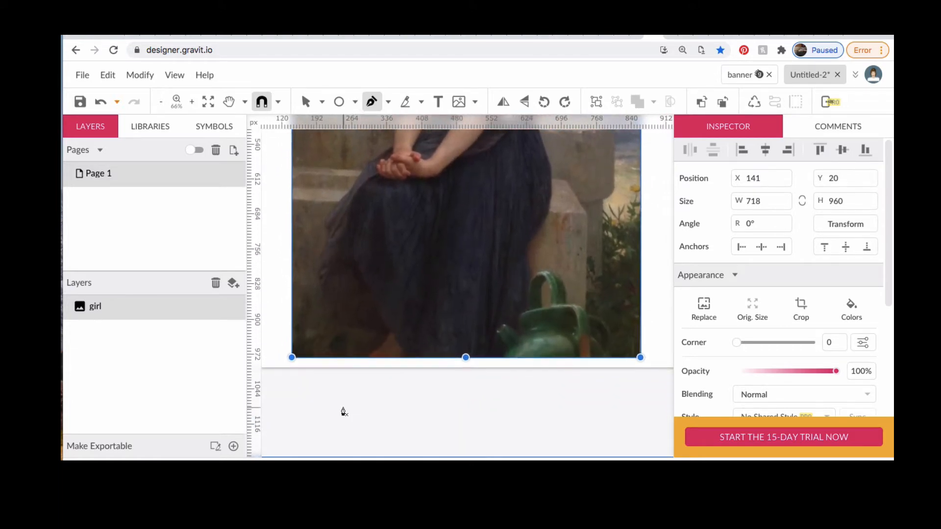
{"action": "left_click", "coordinate": [364, 357]}
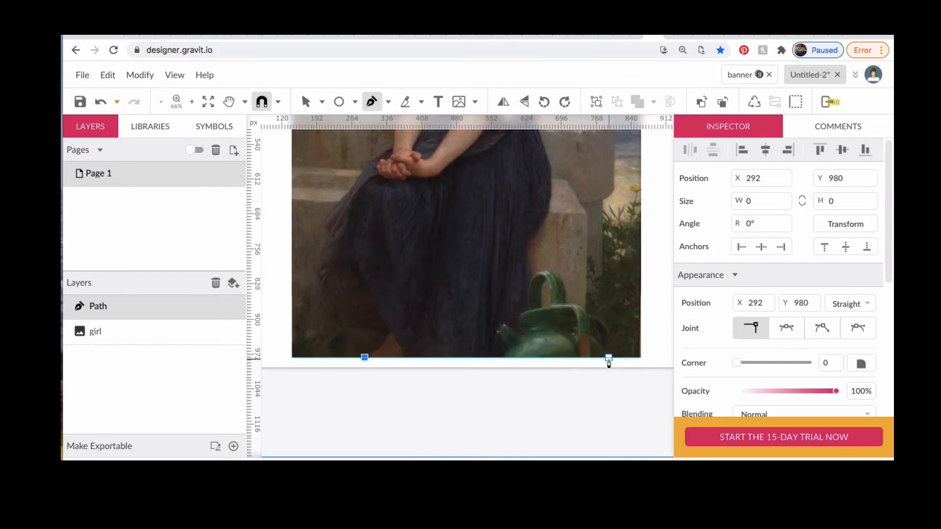
{"action": "left_click", "coordinate": [608, 359]}
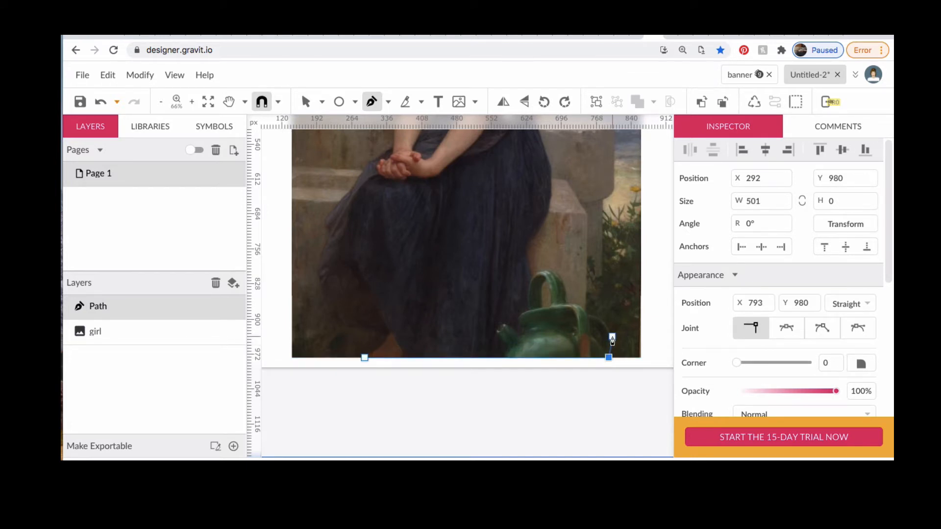
Continue the path with straight segments up over the green jug and its handle to the skirt's right edge
{"action": "left_click", "coordinate": [589, 317]}
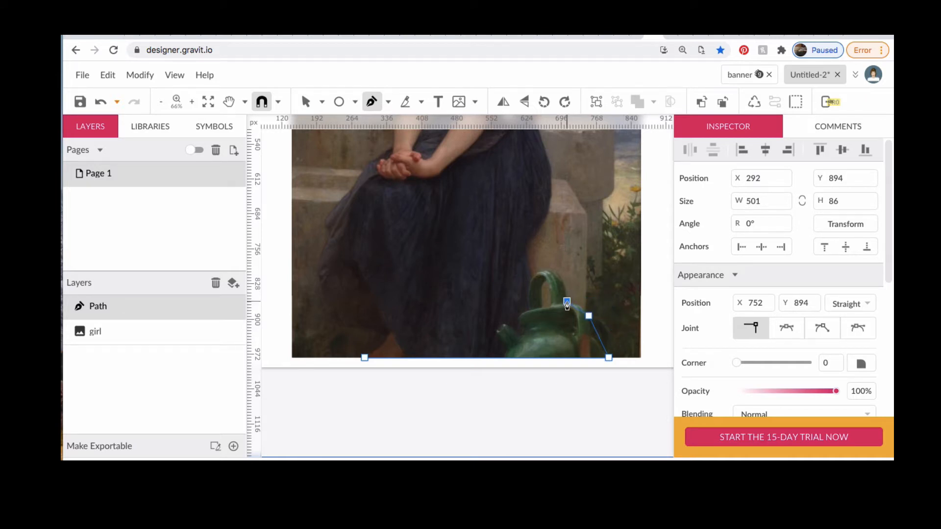
{"action": "left_click", "coordinate": [567, 303]}
{"action": "left_click", "coordinate": [545, 271]}
{"action": "left_click", "coordinate": [532, 277]}
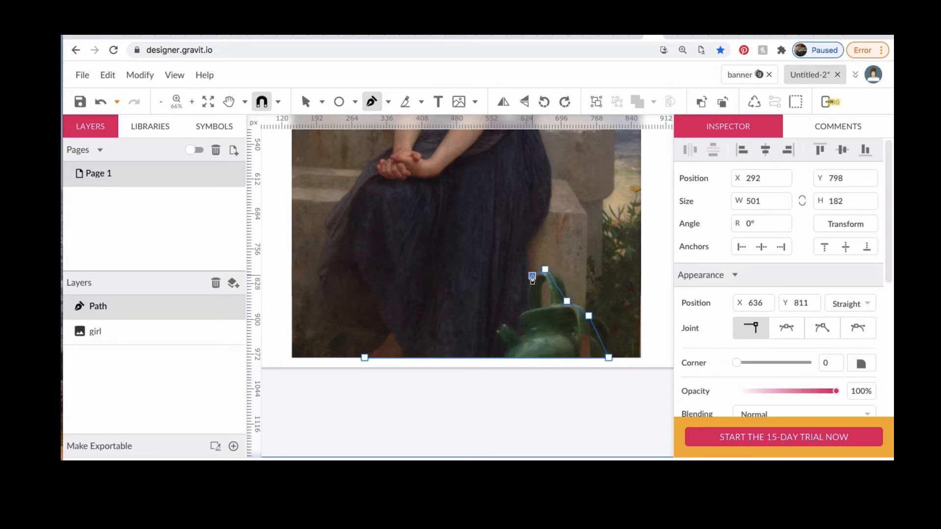
{"action": "left_click", "coordinate": [525, 248]}
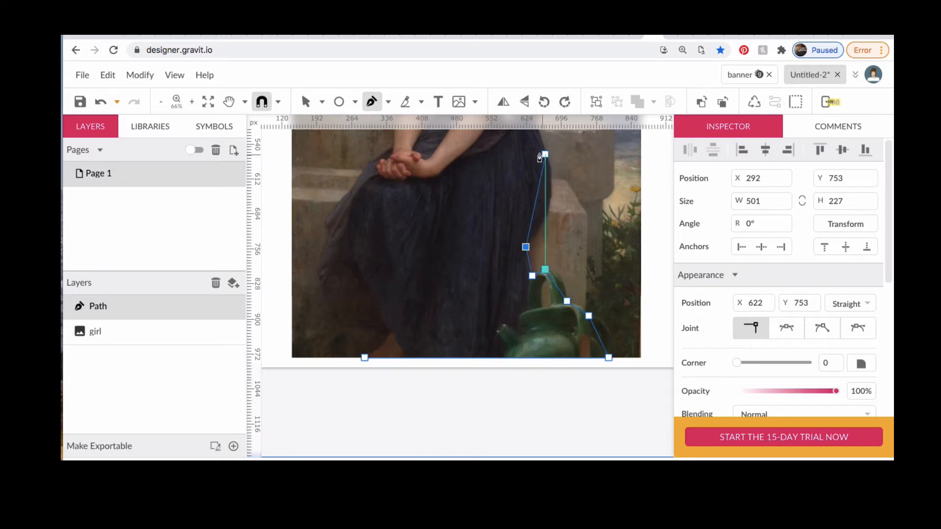
Extend the path up the skirt's right edge to the waist and around the shawl's lower right corner
{"action": "scroll", "coordinate": [534, 158], "scroll_direction": "up", "scroll_amount": 2}
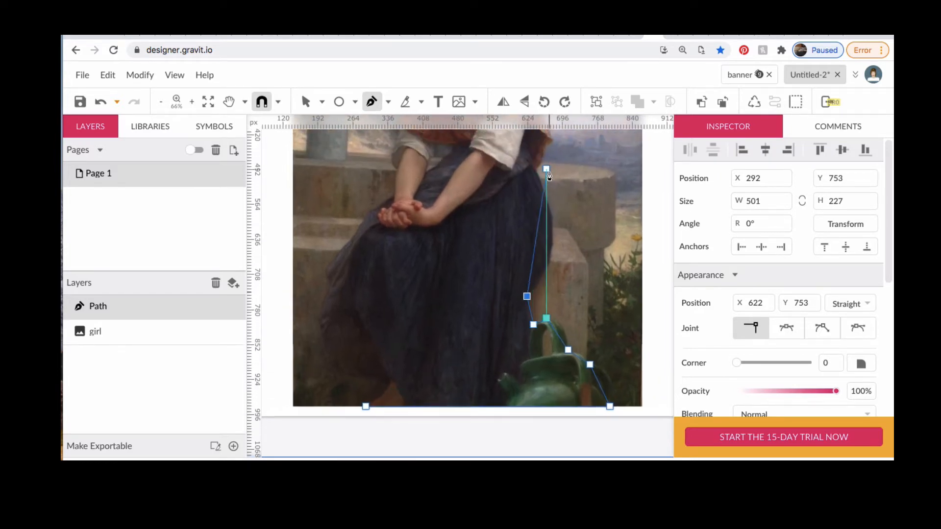
{"action": "left_click", "coordinate": [546, 199]}
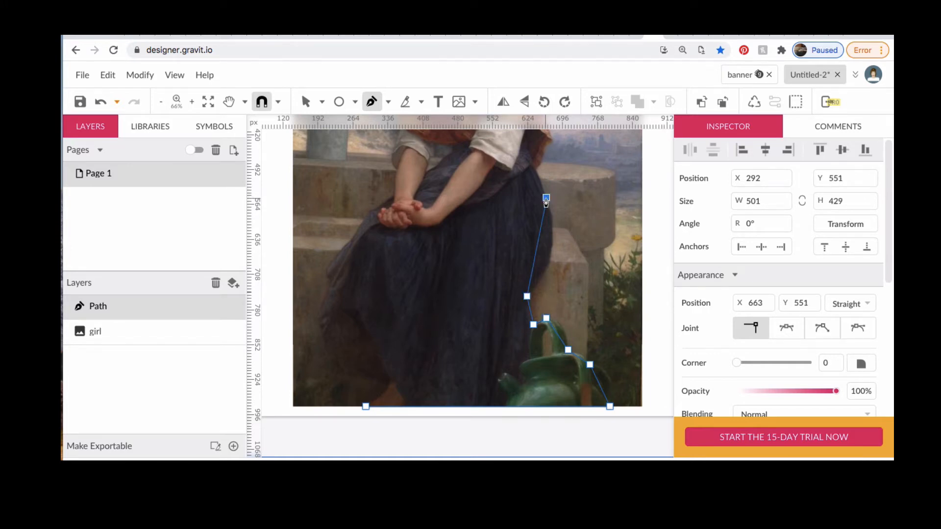
{"action": "scroll", "coordinate": [546, 200], "scroll_direction": "up", "scroll_amount": 1}
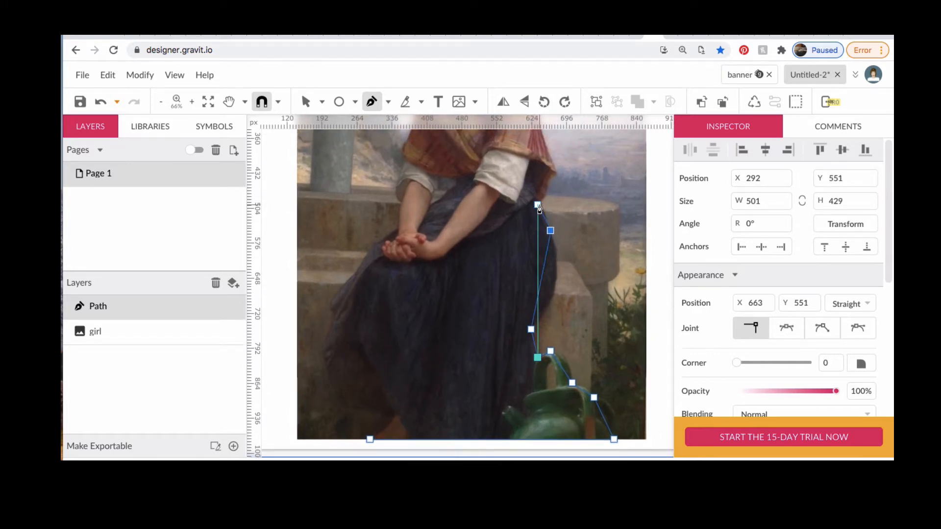
{"action": "left_click", "coordinate": [538, 206]}
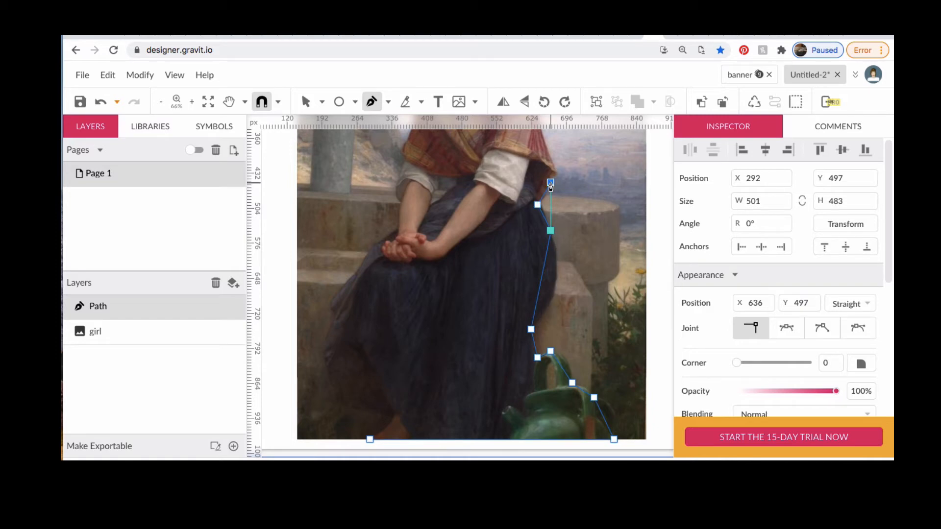
{"action": "left_click", "coordinate": [551, 184]}
{"action": "left_click", "coordinate": [558, 173]}
Trace the path up the shawl's right edge and over the shoulder to the girl's neck
{"action": "scroll", "coordinate": [558, 175], "scroll_direction": "up", "scroll_amount": 4}
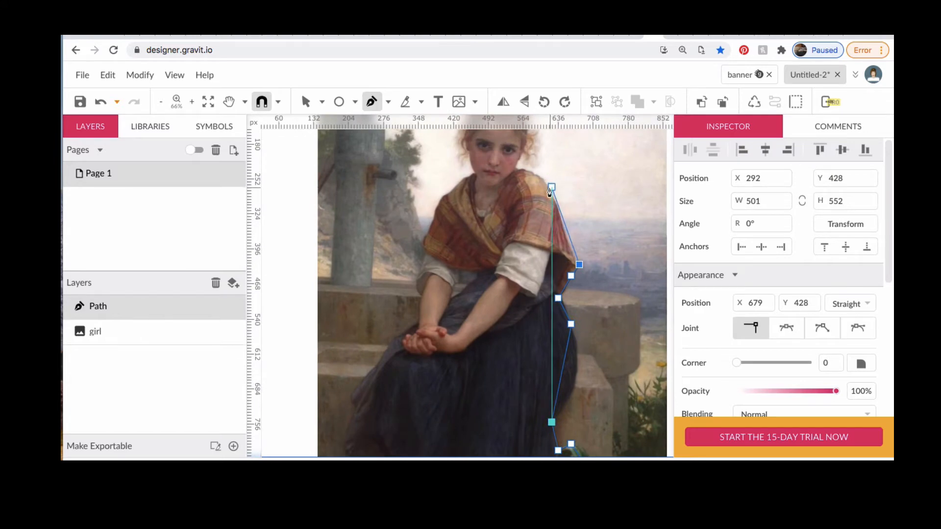
{"action": "left_click", "coordinate": [550, 190]}
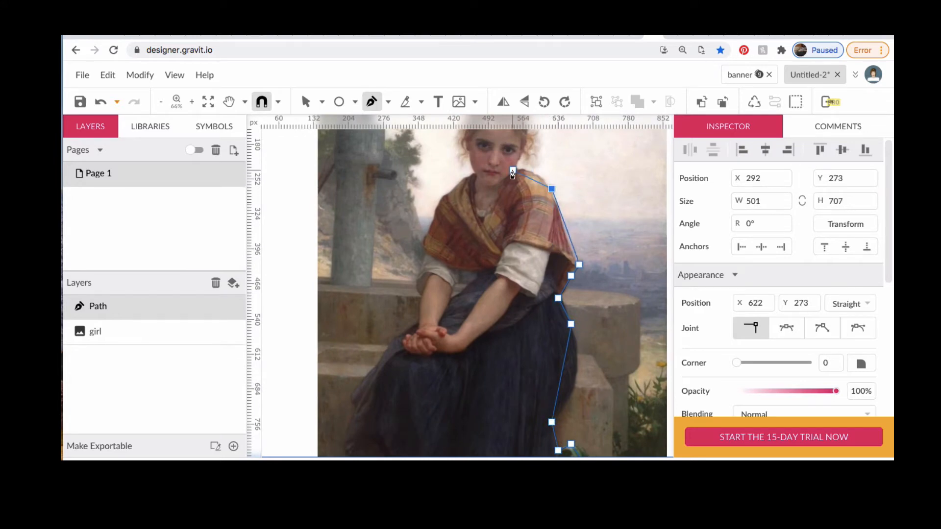
{"action": "scroll", "coordinate": [517, 173], "scroll_direction": "up", "scroll_amount": 3}
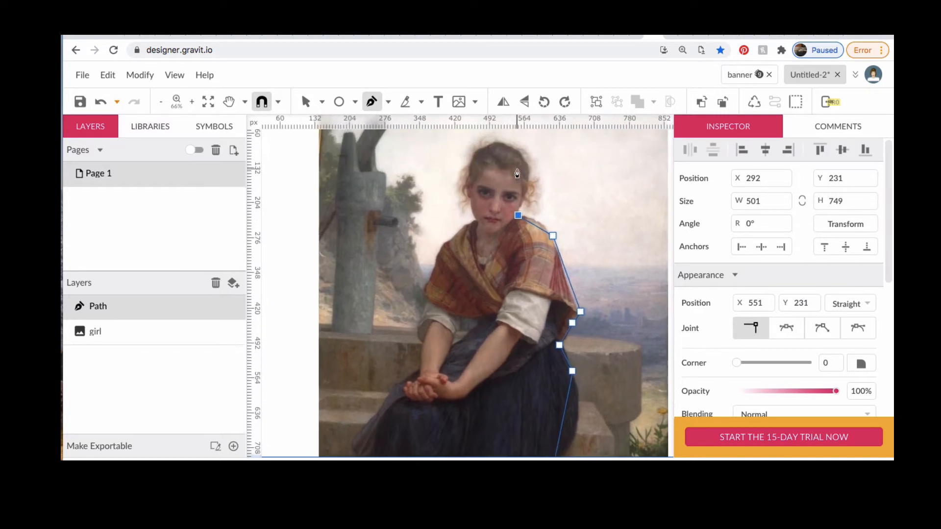
Continue the path up the right side of the girl's face and over the top of her hair
{"action": "key", "text": "super+plus"}
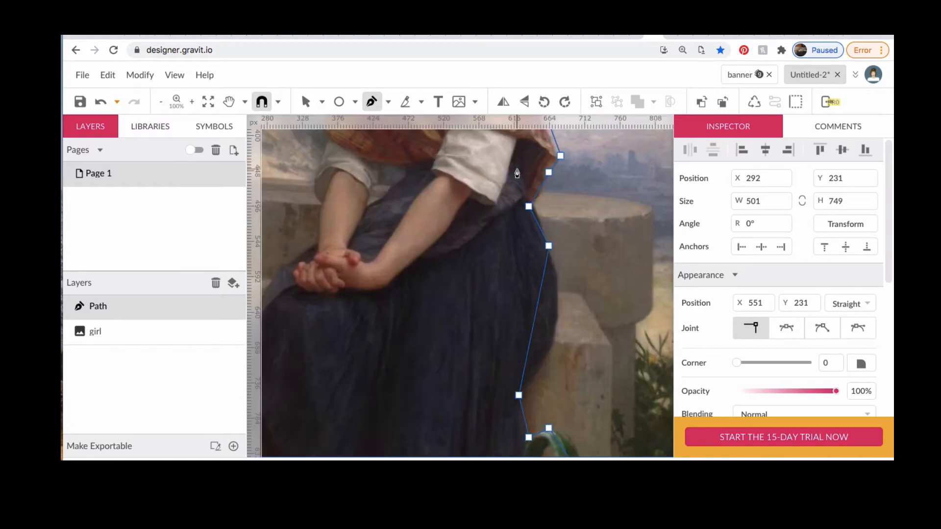
{"action": "scroll", "coordinate": [517, 172], "scroll_direction": "up", "scroll_amount": 8}
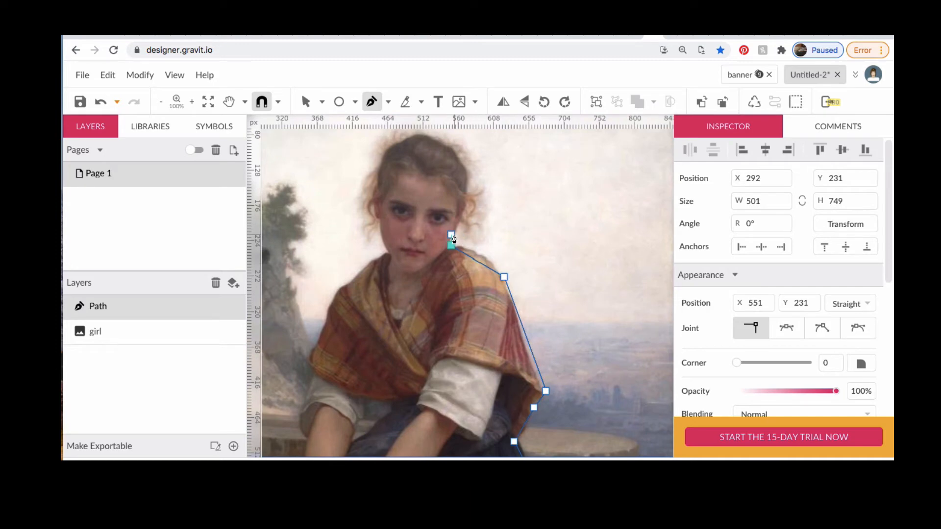
{"action": "left_click", "coordinate": [454, 234]}
{"action": "left_click", "coordinate": [466, 201]}
{"action": "left_click", "coordinate": [465, 169]}
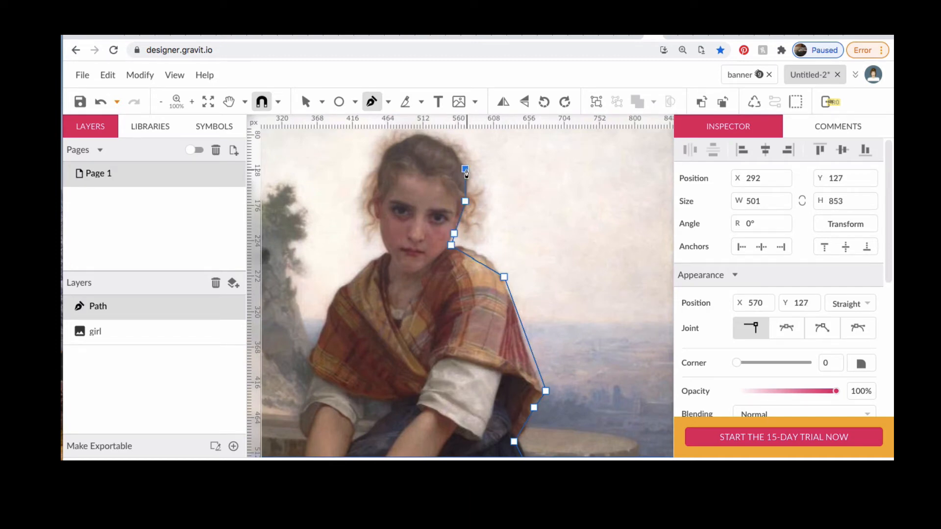
{"action": "scroll", "coordinate": [451, 151], "scroll_direction": "up", "scroll_amount": 2}
{"action": "scroll", "coordinate": [452, 150], "scroll_direction": "up", "scroll_amount": 1}
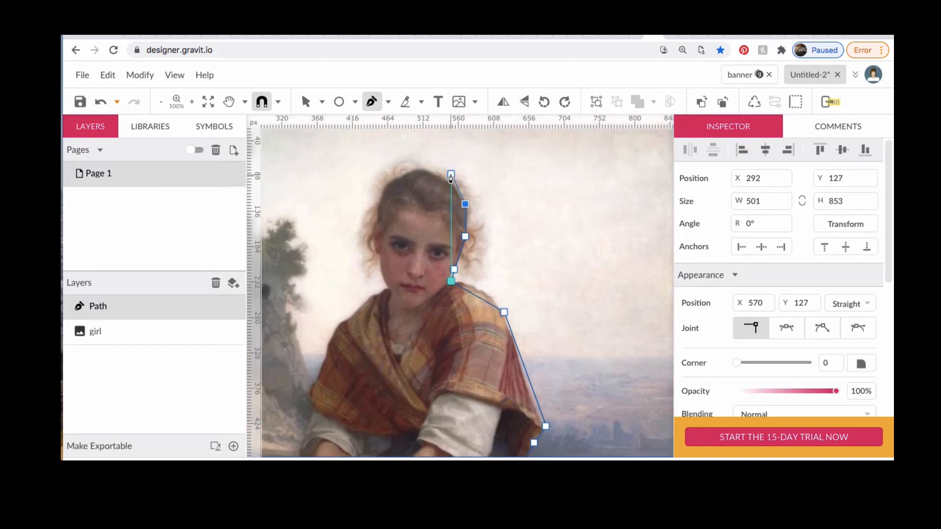
{"action": "left_click", "coordinate": [420, 168]}
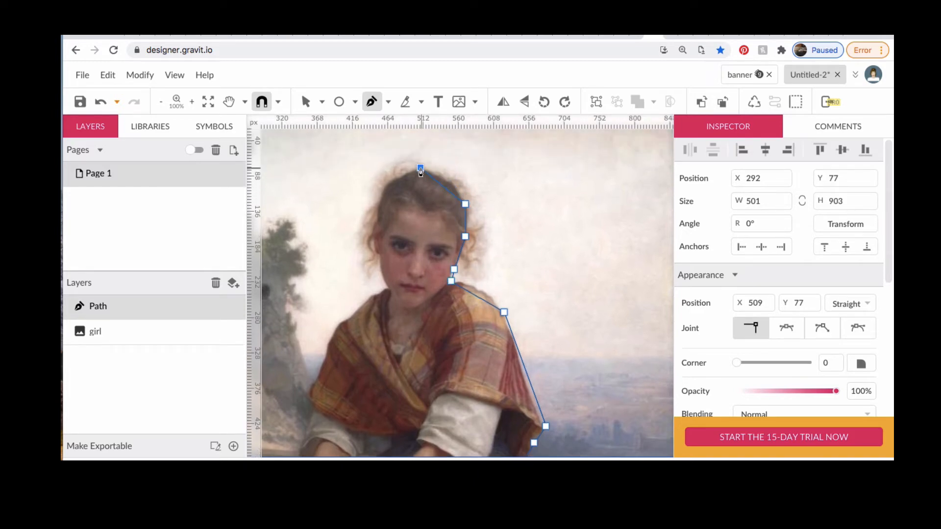
{"action": "left_click", "coordinate": [385, 188]}
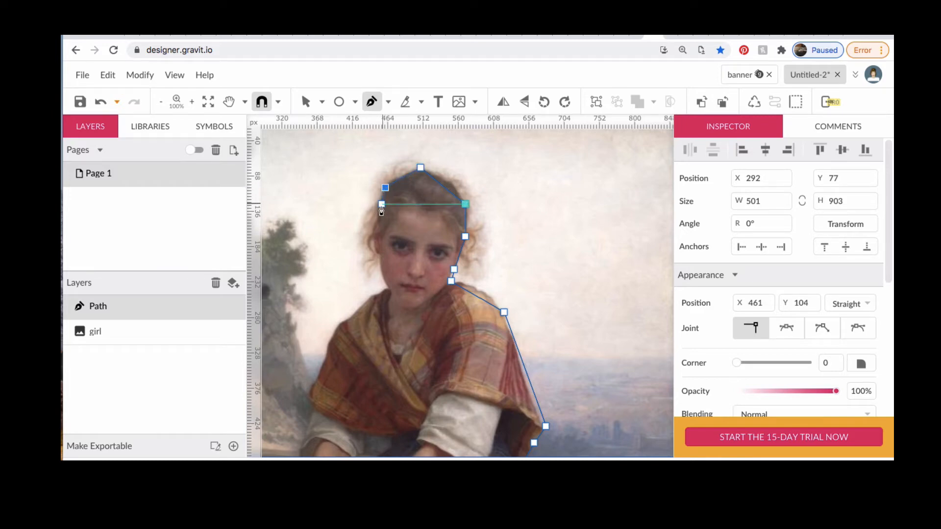
Trace the path down the left side of the girl's head and neck to her left-hand shoulder in the image
{"action": "left_click_drag", "start_coordinate": [375, 219], "coordinate": [377, 279]}
{"action": "left_click", "coordinate": [385, 287]}
{"action": "left_click", "coordinate": [370, 294]}
{"action": "left_click", "coordinate": [337, 326]}
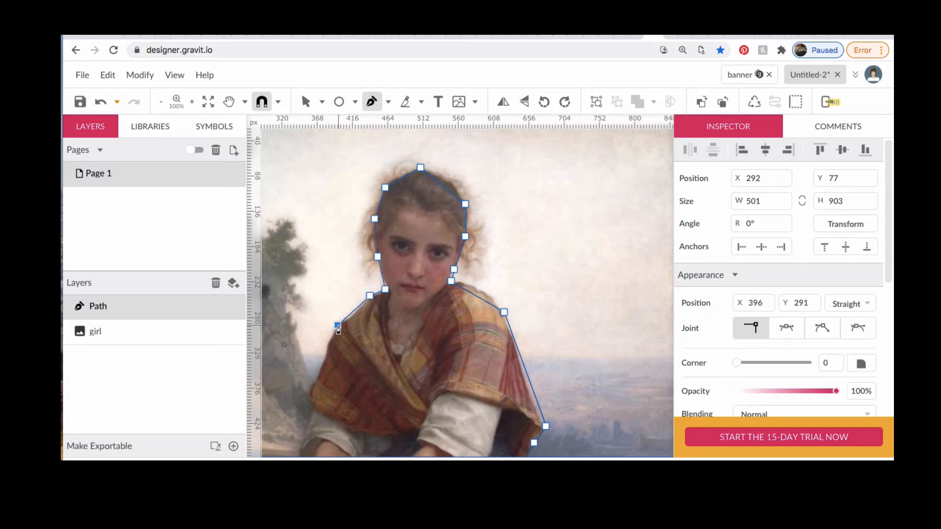
Extend the path down the shawl's left edge and around the white sleeve to the forearm
{"action": "scroll", "coordinate": [333, 283], "scroll_direction": "down", "scroll_amount": 5}
{"action": "left_click", "coordinate": [342, 246]}
{"action": "left_click", "coordinate": [323, 295]}
{"action": "left_click", "coordinate": [330, 310]}
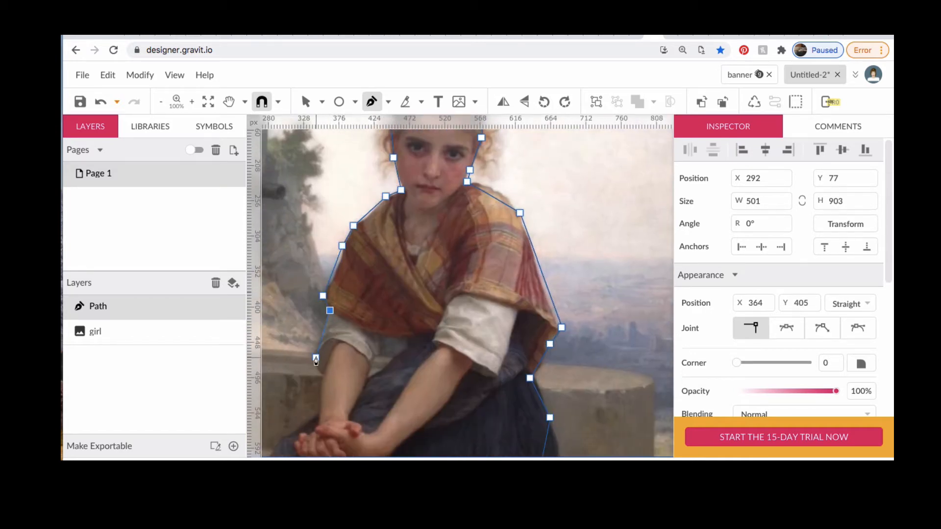
{"action": "left_click", "coordinate": [314, 355]}
{"action": "left_click", "coordinate": [323, 374]}
Continue the path down the left forearm to the knee beside the clasped hands
{"action": "scroll", "coordinate": [323, 377], "scroll_direction": "down", "scroll_amount": 3}
{"action": "left_click", "coordinate": [336, 334]}
{"action": "left_click", "coordinate": [307, 352]}
{"action": "scroll", "coordinate": [280, 388], "scroll_direction": "left", "scroll_amount": 3}
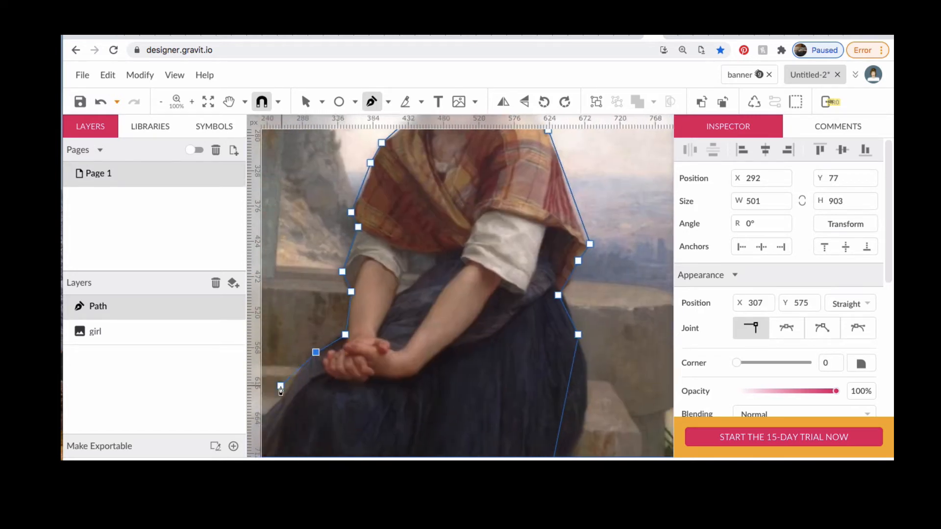
Trace the path down the skirt's left edge from the knee toward the hem
{"action": "scroll", "coordinate": [289, 394], "scroll_direction": "down", "scroll_amount": 4}
{"action": "left_click", "coordinate": [353, 295]}
{"action": "left_click", "coordinate": [313, 339]}
{"action": "left_click", "coordinate": [321, 354]}
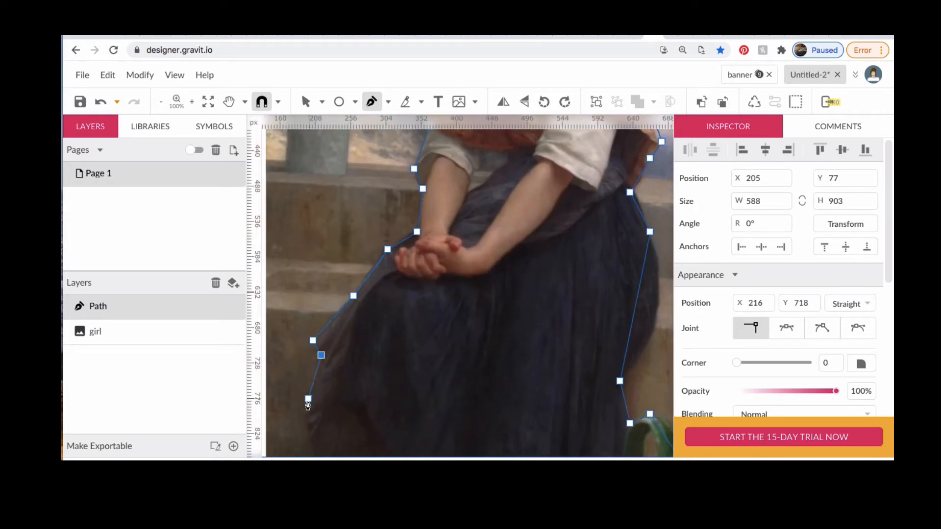
{"action": "left_click", "coordinate": [305, 406]}
Follow the skirt's lower left hem to the foot and close the path at its starting point on the bottom edge
{"action": "scroll", "coordinate": [305, 409], "scroll_direction": "down", "scroll_amount": 5}
{"action": "left_click", "coordinate": [308, 378]}
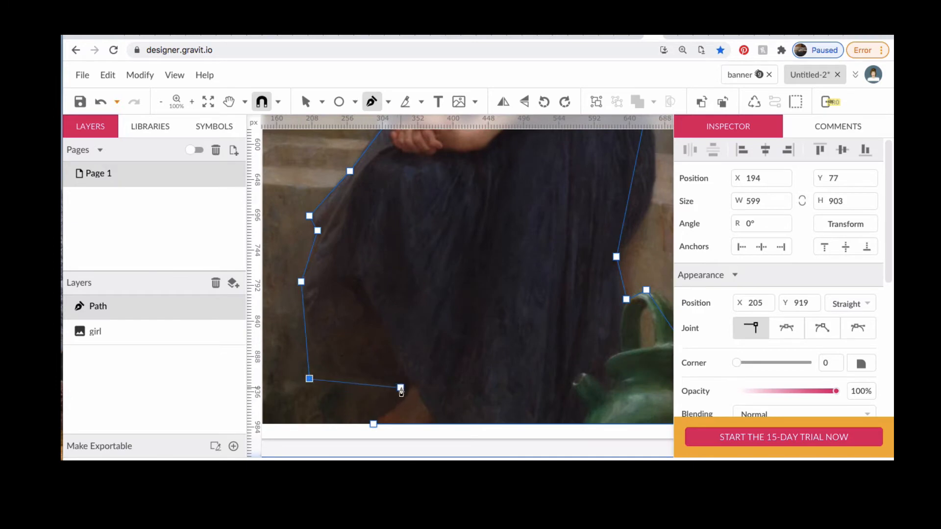
{"action": "left_click", "coordinate": [407, 389]}
{"action": "scroll", "coordinate": [377, 429], "scroll_direction": "down", "scroll_amount": 1}
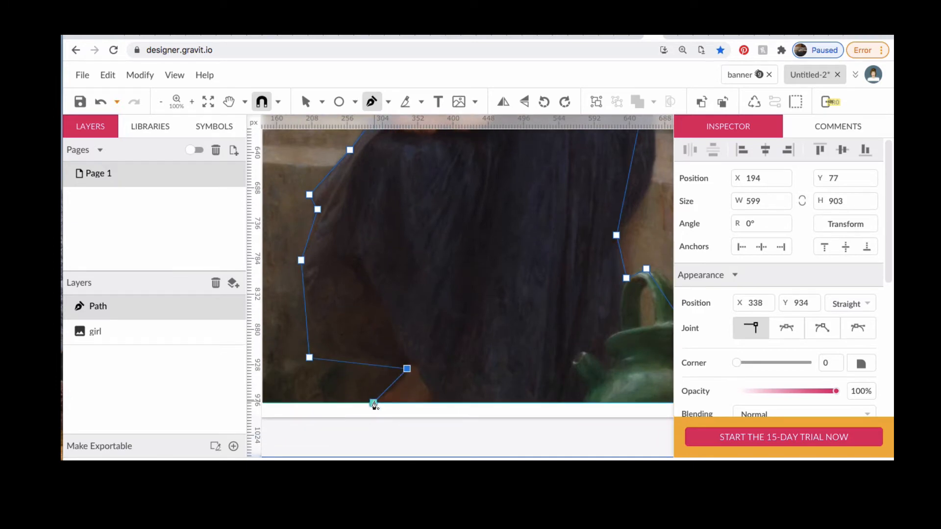
{"action": "left_click", "coordinate": [374, 405]}
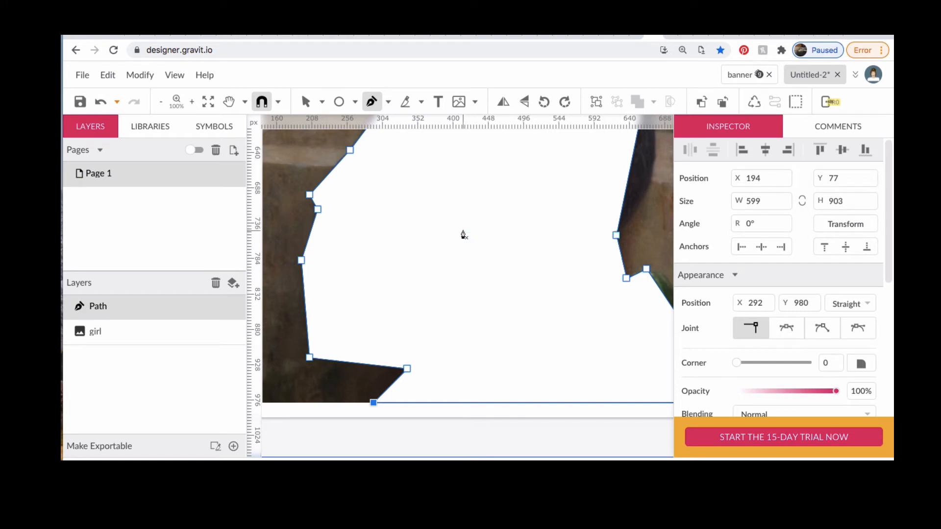
Lower the closed path's opacity to 33% so the painting underneath can be seen
{"action": "scroll", "coordinate": [663, 288], "scroll_direction": "right", "scroll_amount": 1}
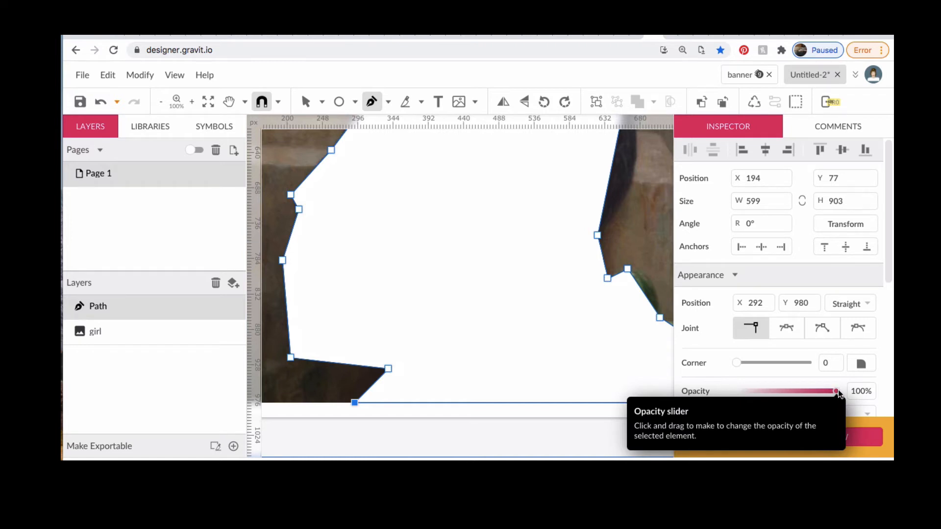
{"action": "left_click_drag", "start_coordinate": [835, 390], "coordinate": [768, 391]}
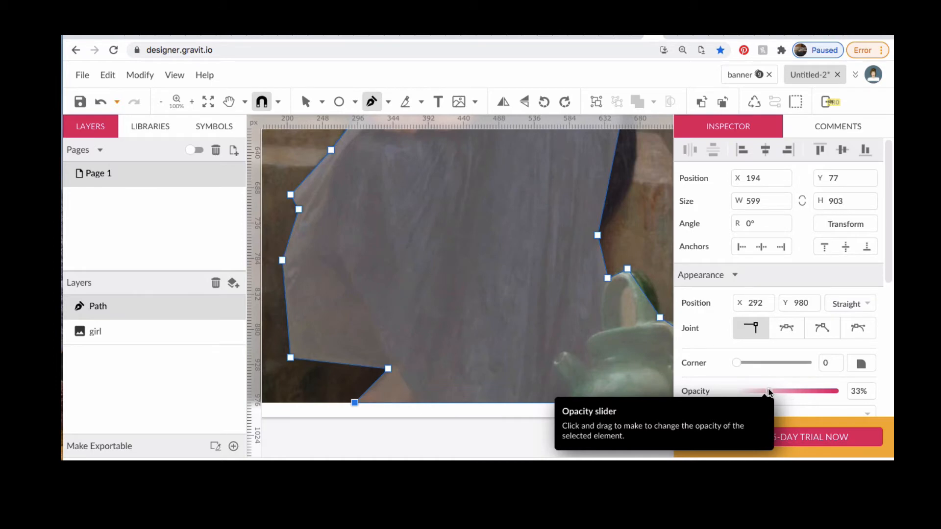
{"action": "key", "text": "ctrl+minus"}
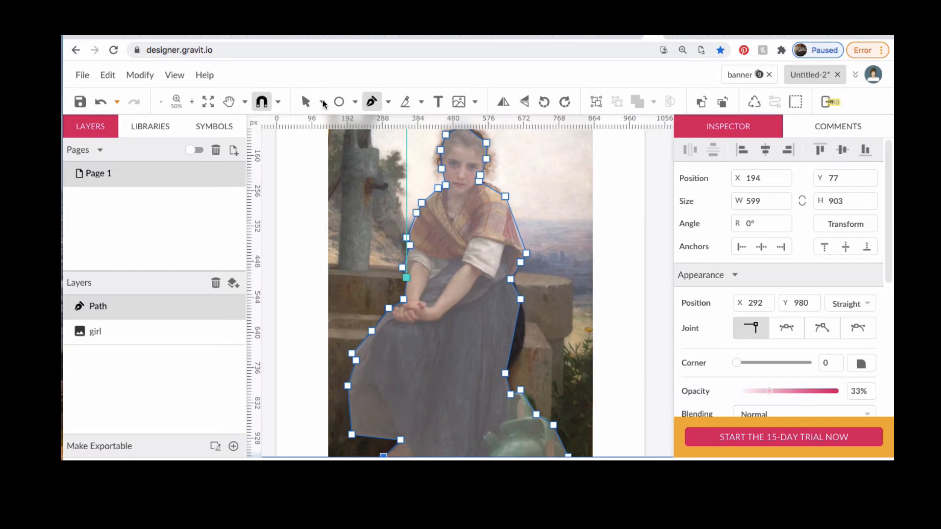
Bend the path's straight segments with the Subselect tool to follow the skirt's right edge, the jug, and the girl's shoulders and head
{"action": "left_click", "coordinate": [322, 102]}
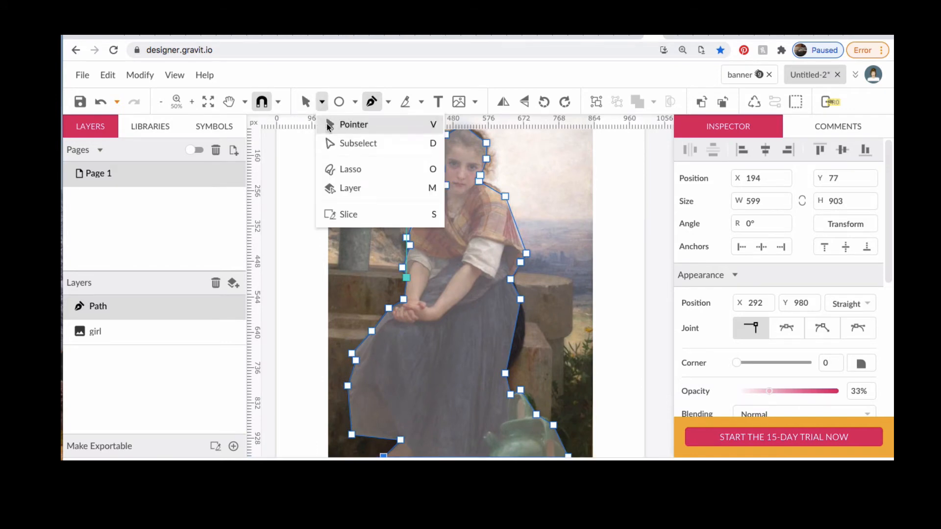
{"action": "left_click", "coordinate": [341, 145]}
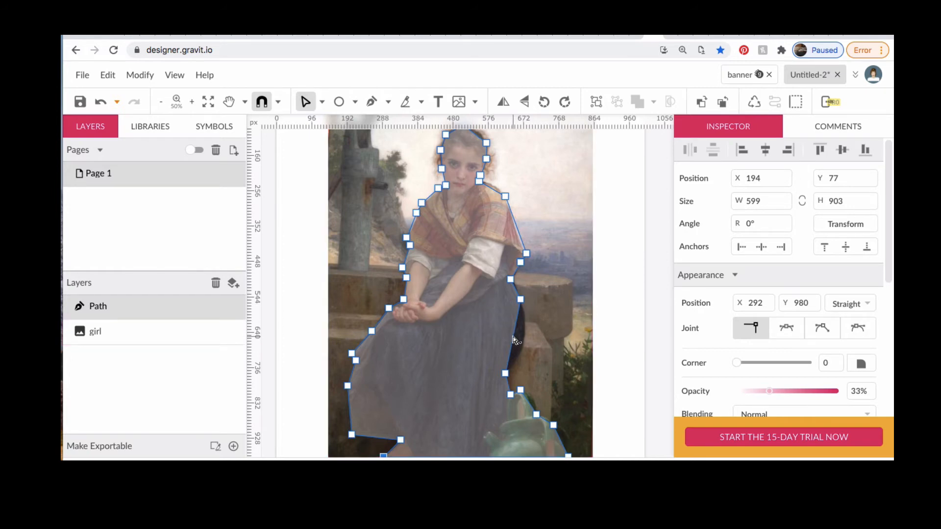
{"action": "left_click_drag", "start_coordinate": [513, 340], "coordinate": [524, 339]}
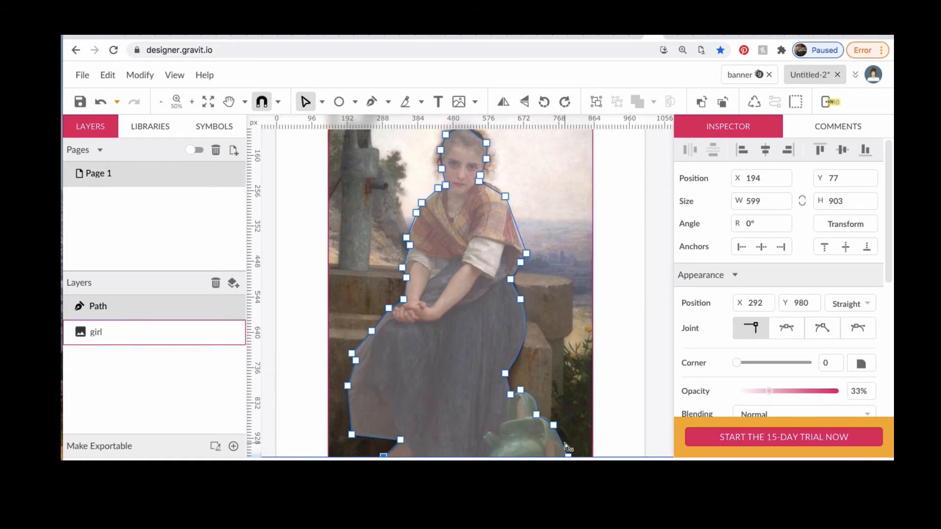
{"action": "left_click_drag", "start_coordinate": [563, 444], "coordinate": [569, 439]}
{"action": "scroll", "coordinate": [460, 261], "scroll_direction": "up", "scroll_amount": 1}
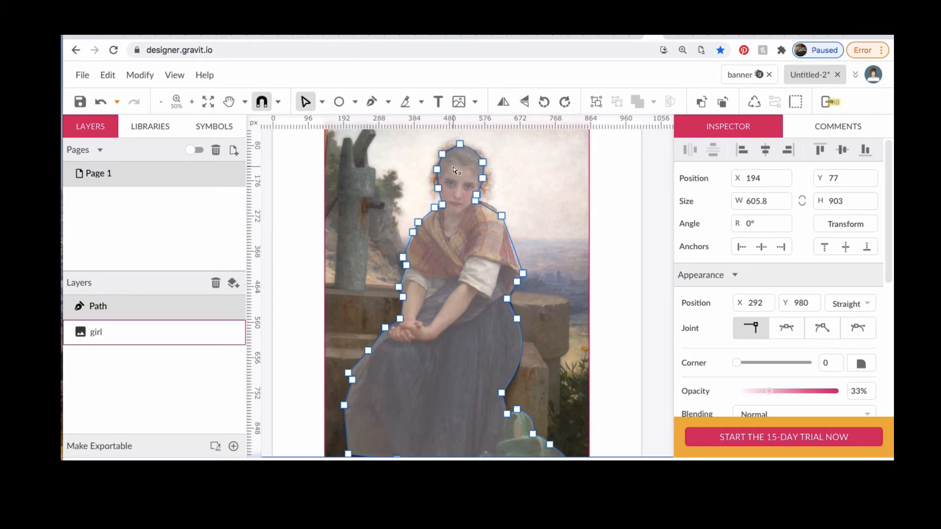
{"action": "scroll", "coordinate": [456, 170], "scroll_direction": "up", "scroll_amount": 2}
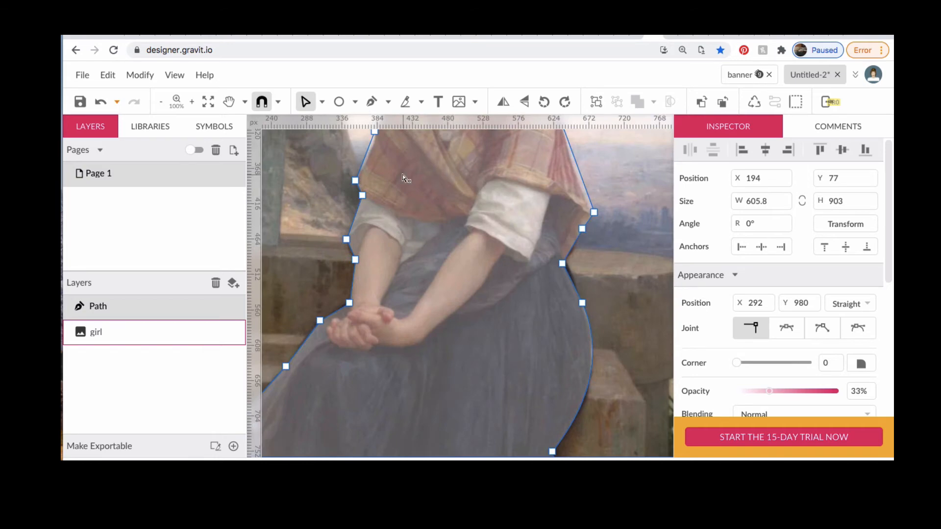
{"action": "scroll", "coordinate": [411, 178], "scroll_direction": "up", "scroll_amount": 2}
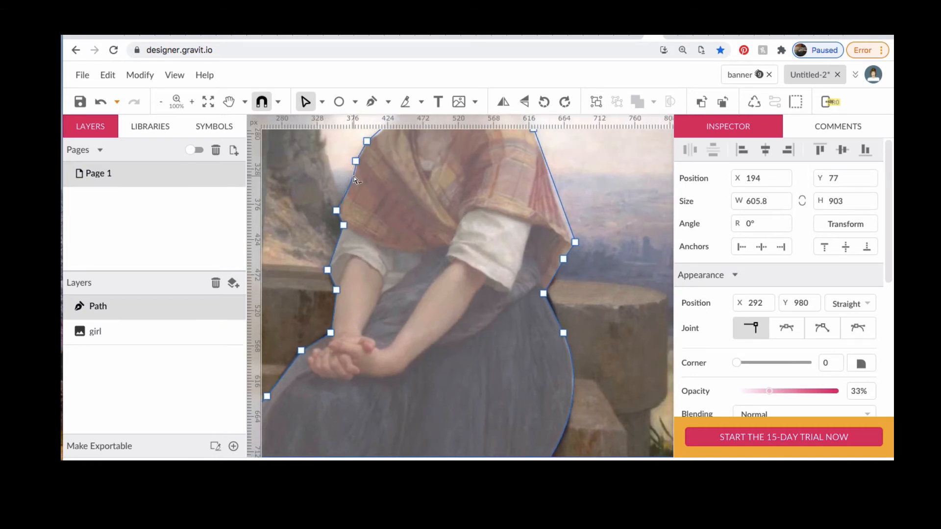
{"action": "scroll", "coordinate": [432, 172], "scroll_direction": "up", "scroll_amount": 3}
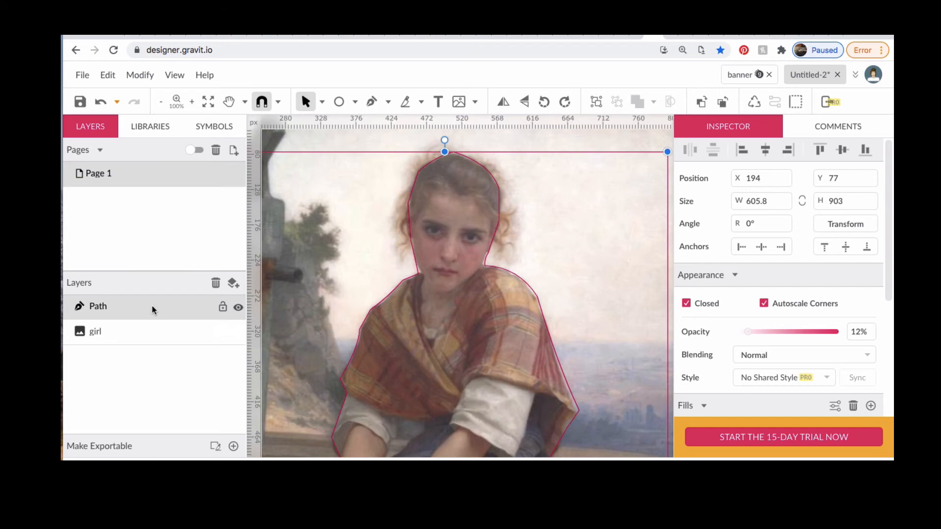
Nest the girl image inside the Path layer to clip it to the traced outline, and expand the Path layer
{"action": "left_click", "coordinate": [124, 331]}
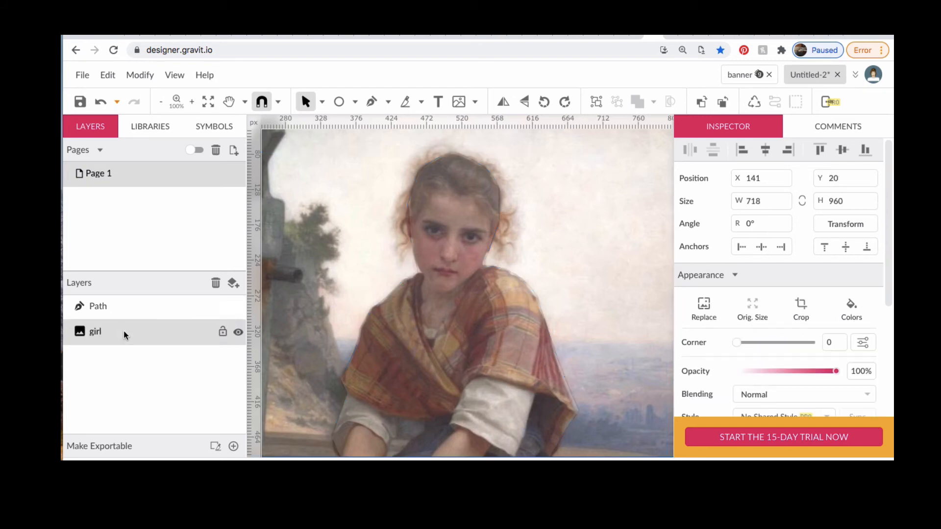
{"action": "right_click", "coordinate": [123, 331]}
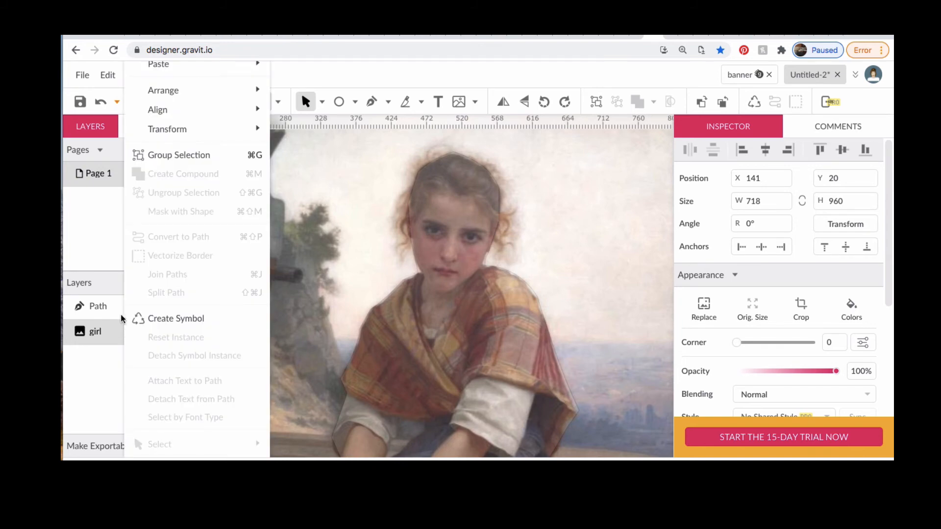
{"action": "left_click", "coordinate": [84, 391]}
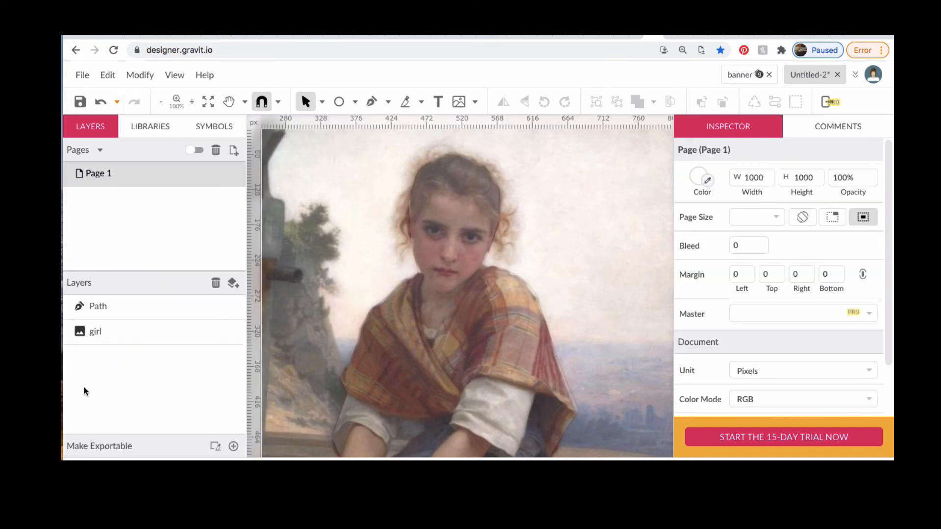
{"action": "mouse_move", "coordinate": [122, 334]}
{"action": "left_mouse_down"}
{"action": "mouse_move", "coordinate": [123, 305]}
{"action": "mouse_move", "coordinate": [117, 317]}
{"action": "left_mouse_up"}
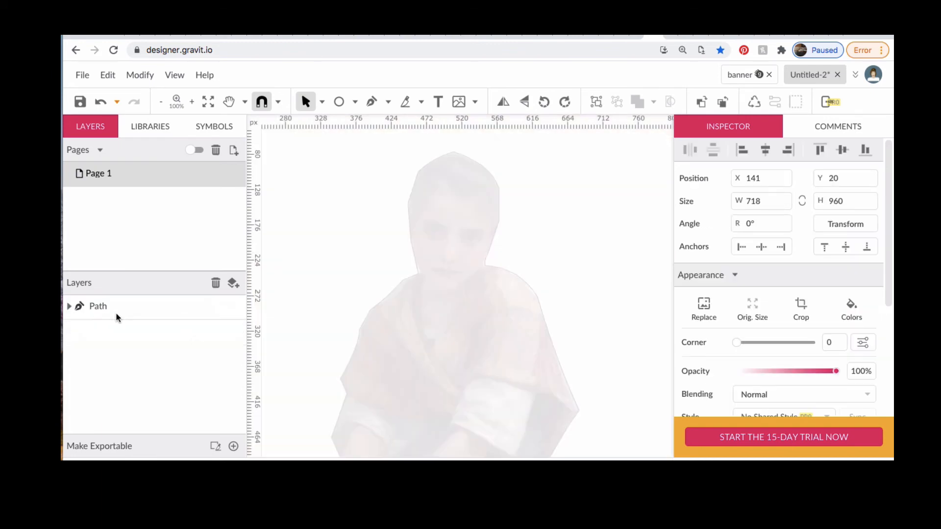
{"action": "left_click", "coordinate": [70, 307]}
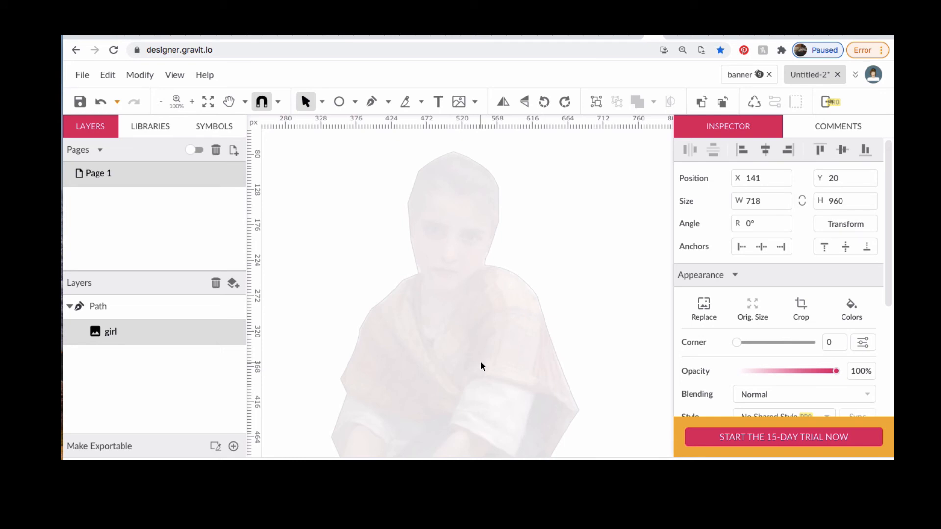
Raise the Path layer's opacity to 100% and view the whole cutout on the page
{"action": "left_click", "coordinate": [171, 308]}
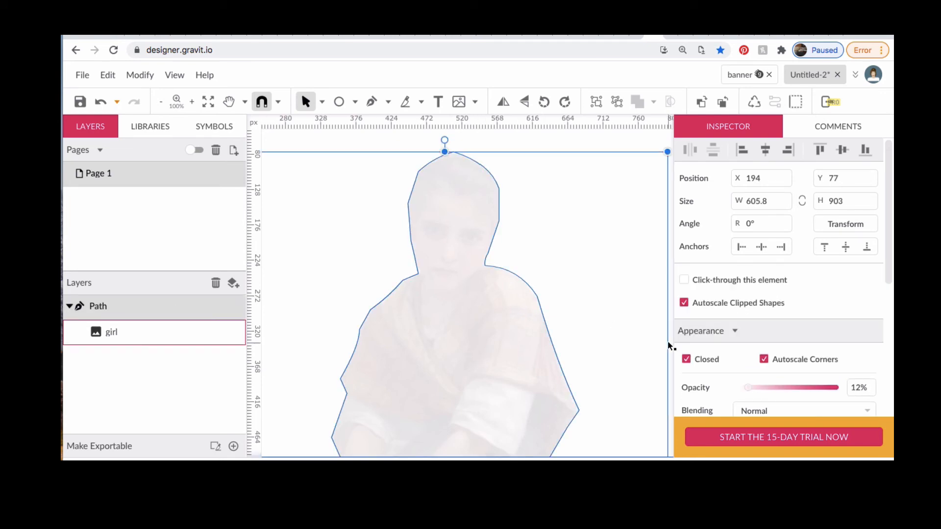
{"action": "left_click_drag", "start_coordinate": [746, 387], "coordinate": [845, 387]}
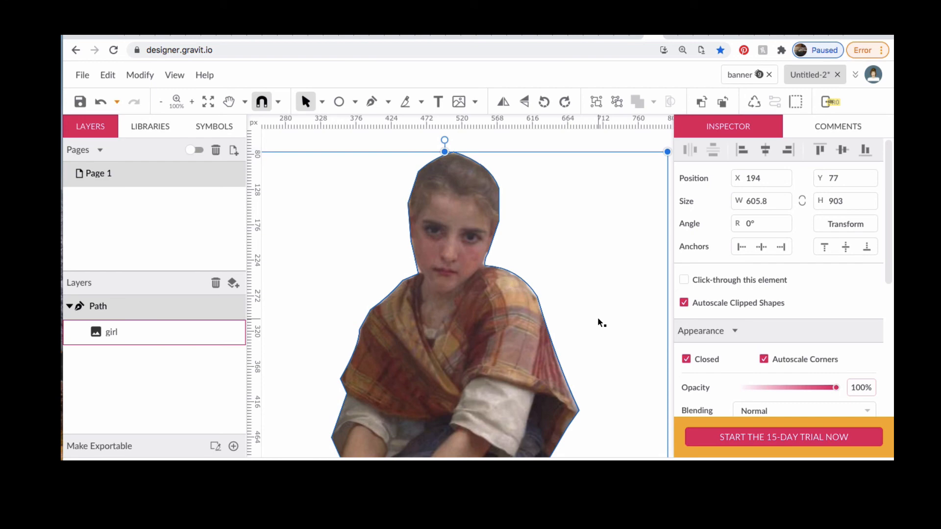
{"action": "key", "text": "ctrl+minus"}
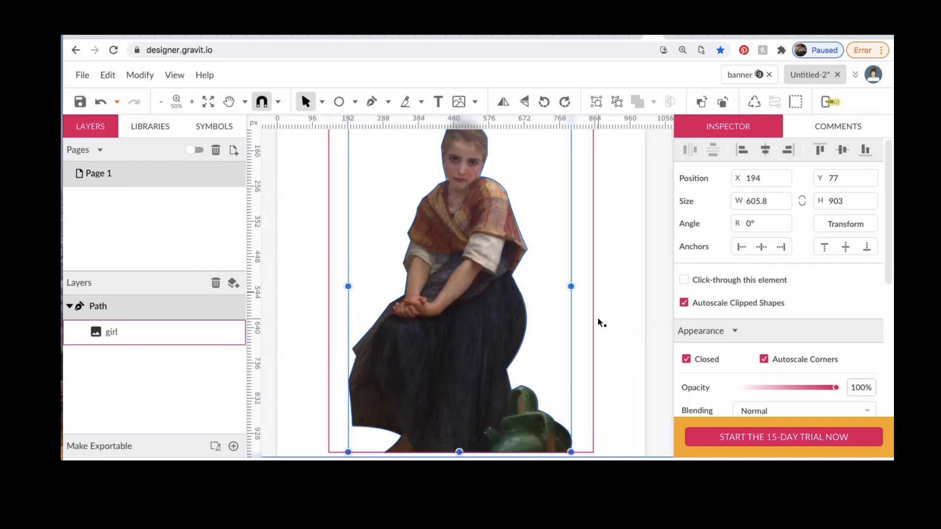
{"action": "key", "text": "ctrl+minus"}
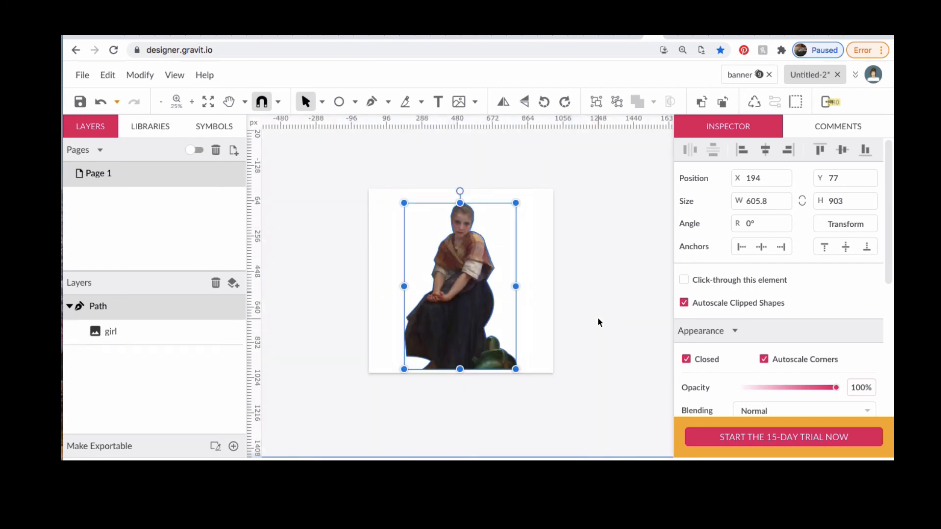
Move the girl image out of the Path layer to sit above it, and mask the image with the path shape
{"action": "left_click", "coordinate": [139, 330]}
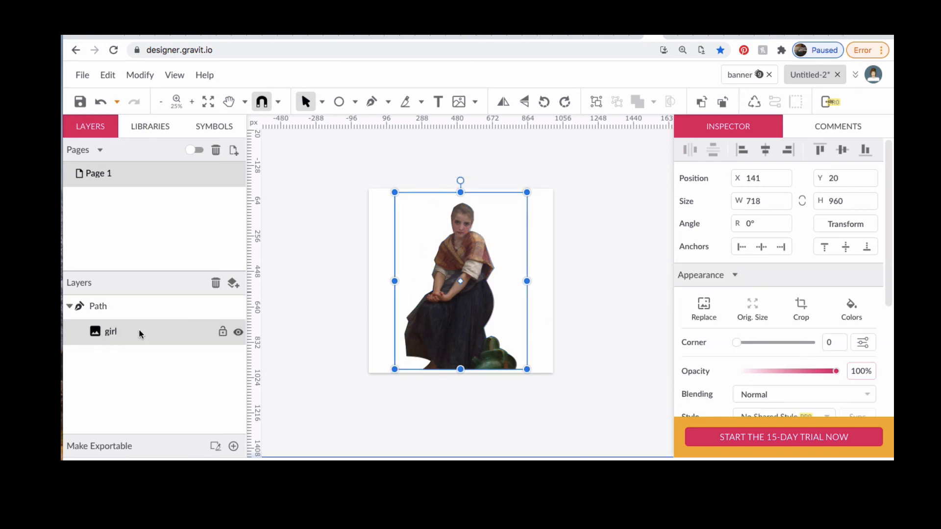
{"action": "left_click_drag", "start_coordinate": [139, 328], "coordinate": [135, 292]}
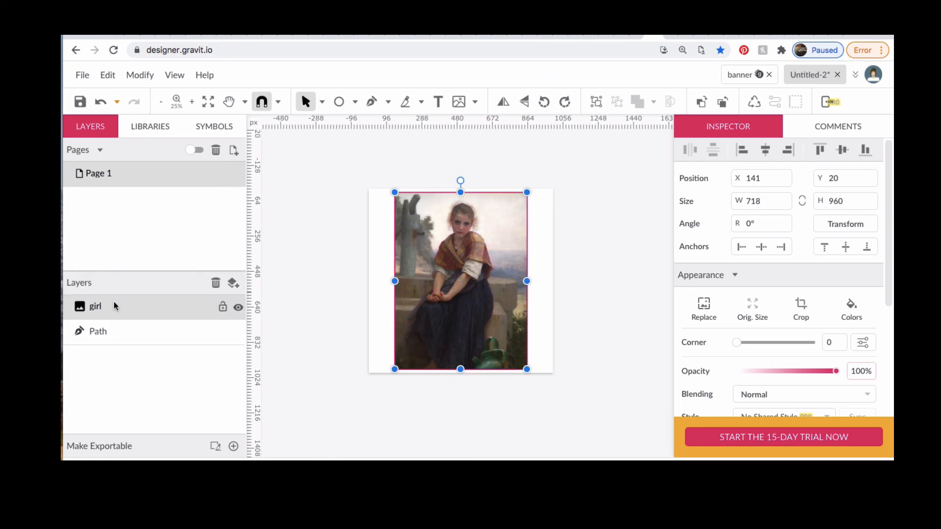
{"action": "left_click", "coordinate": [126, 334]}
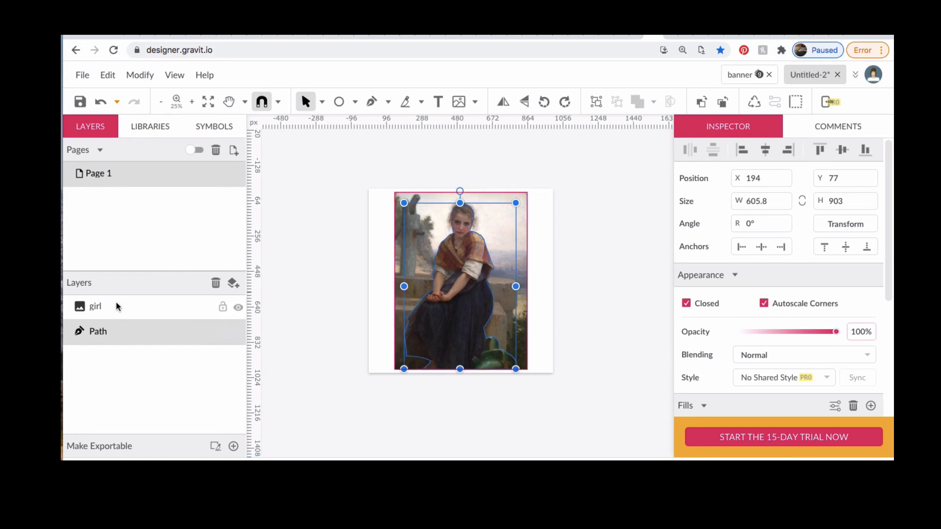
{"action": "left_click", "coordinate": [117, 307], "text": "shift"}
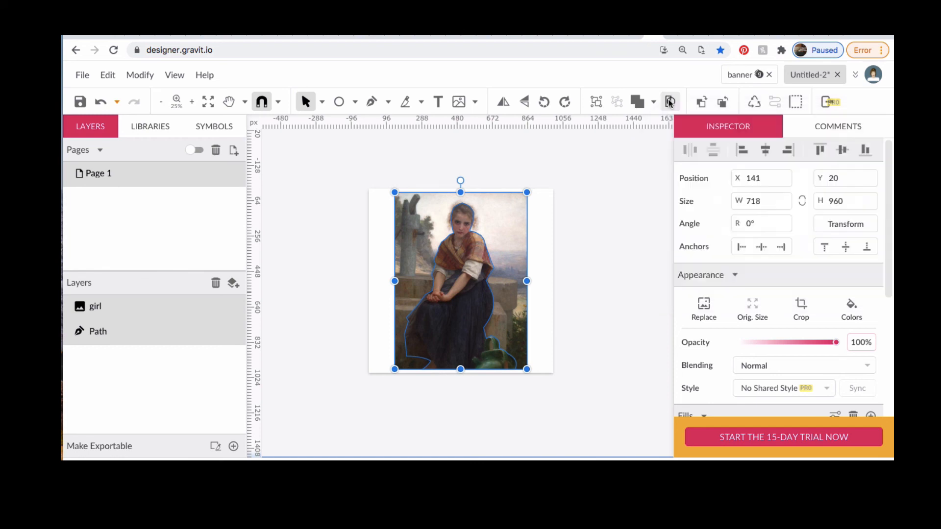
{"action": "left_click", "coordinate": [669, 102]}
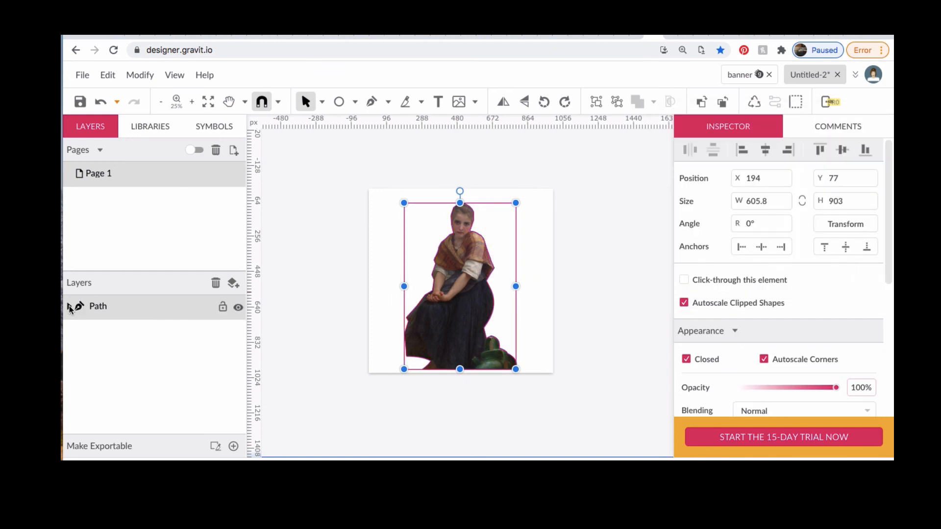
{"action": "left_click", "coordinate": [70, 307]}
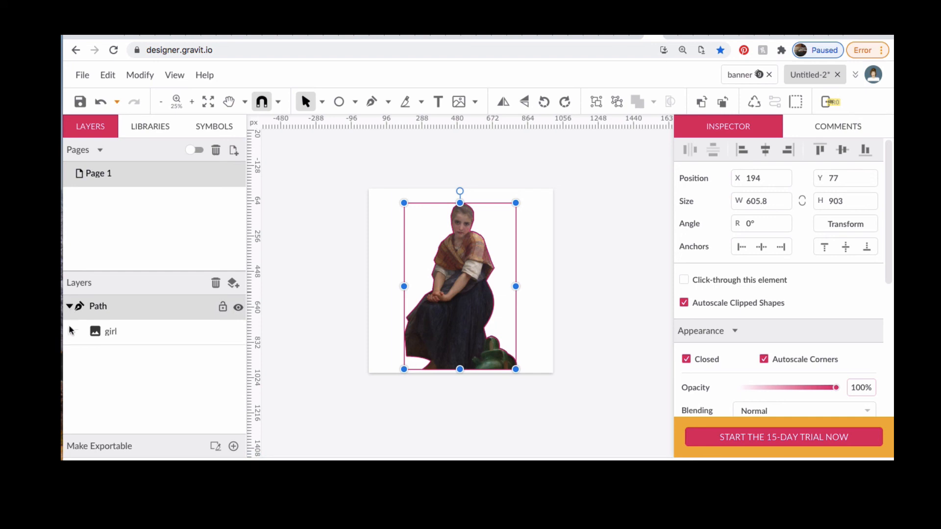